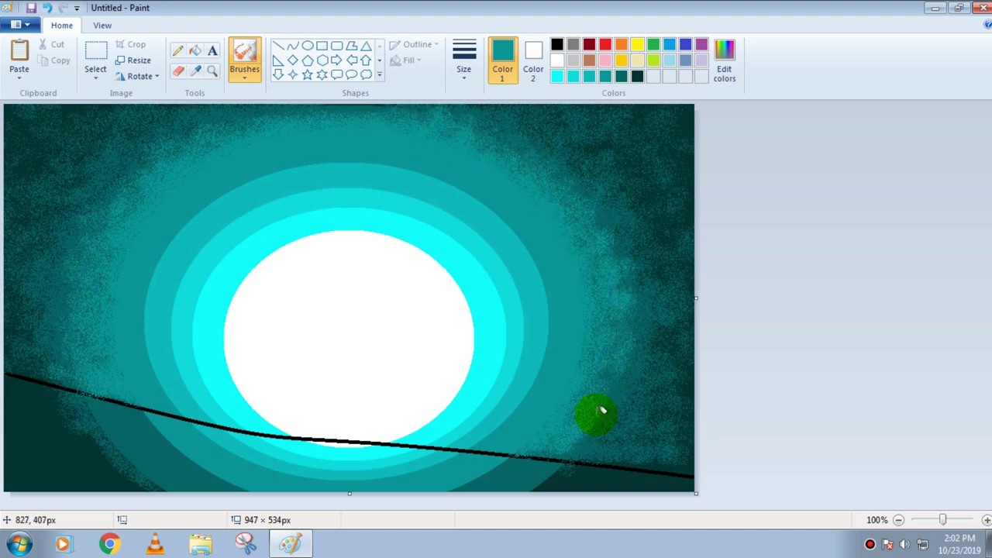
Step: Blend the rings around the white moon by airbrushing them in lighter teal and, closest to the moon, bright cyan
left_click(588, 76)
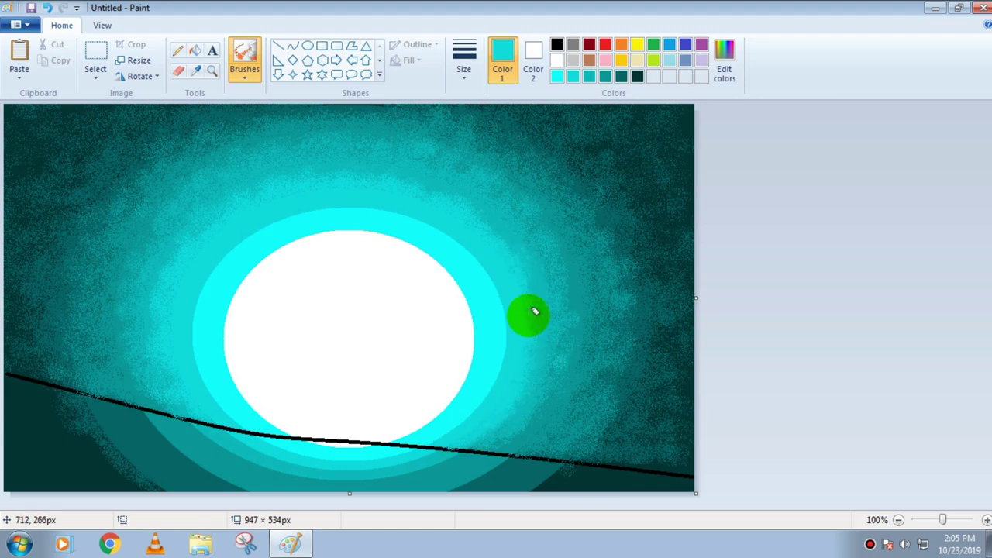
left_click(557, 76)
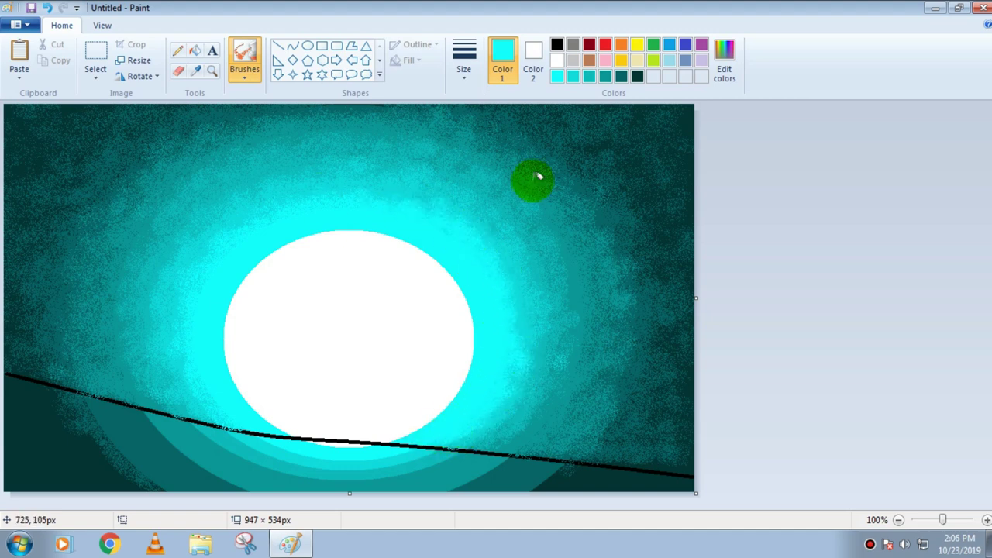
Step: Fill all the teal bands below the curved hill line with black to form a solid hillside
left_click(196, 51)
left_click(554, 47)
left_click(59, 467)
left_click(140, 462)
left_click(204, 455)
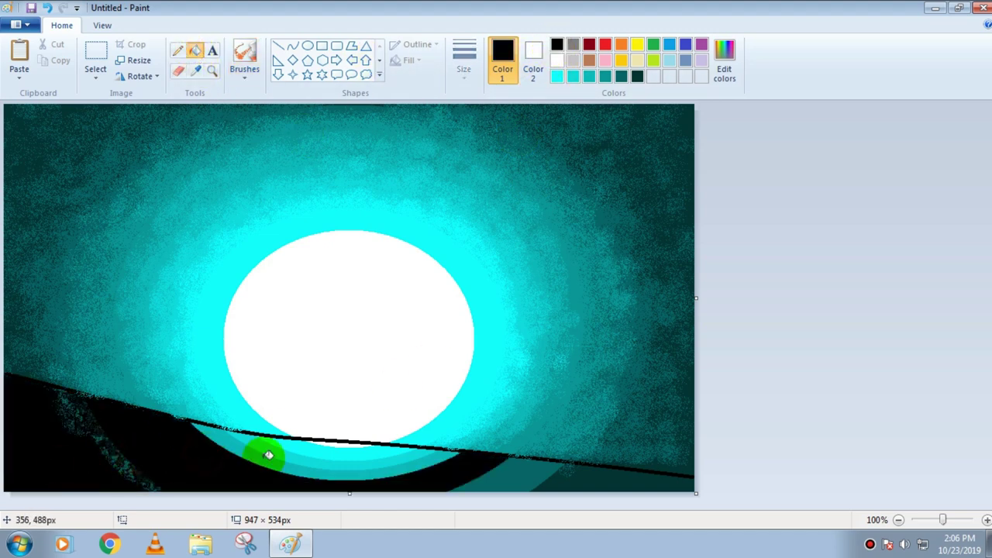
left_click(265, 458)
left_click(302, 461)
left_click(345, 457)
left_click(488, 484)
left_click(571, 483)
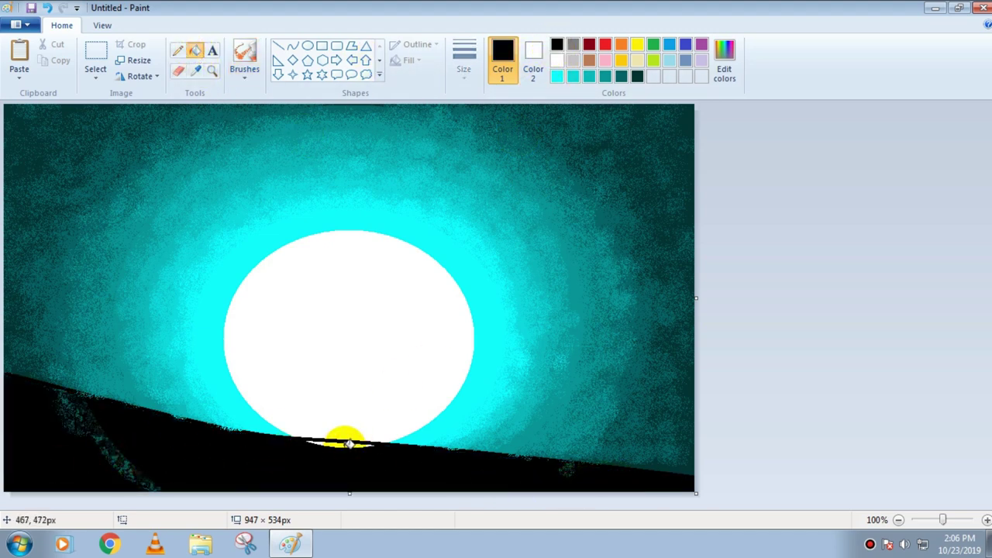
Step: Paint over the leftover white sliver under the moon and the speckles on the hillside with a thicker black brush
left_click(244, 69)
left_click(243, 101)
left_click(463, 58)
left_click(496, 129)
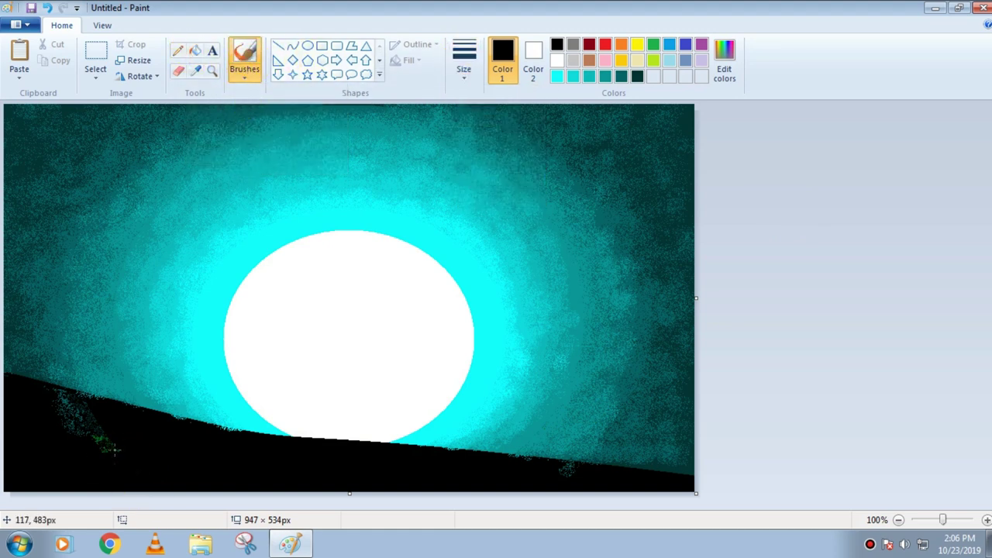
Step: Draw two curved black antler beams spreading upward in a V over the moon's right side with the Curve tool
left_click(293, 46)
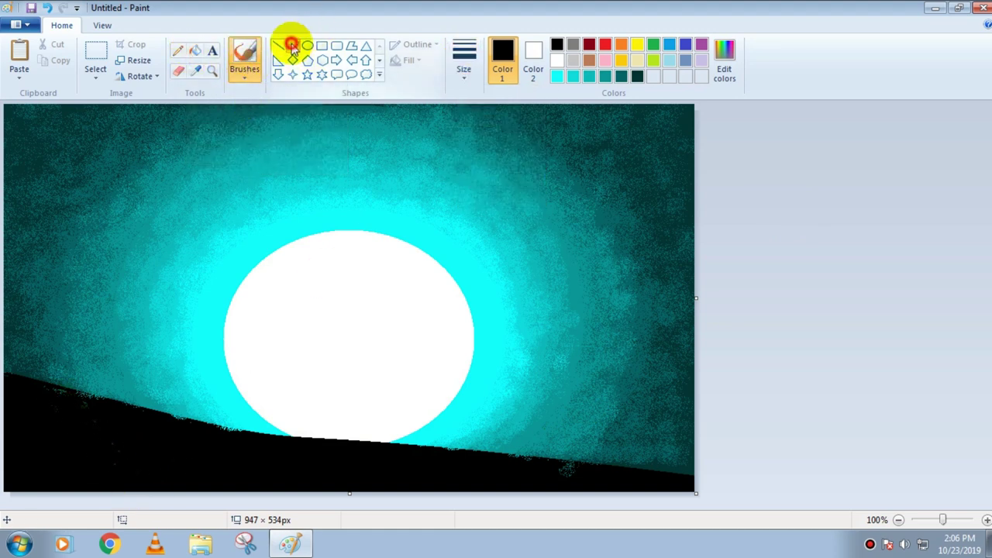
left_click(463, 58)
left_click(482, 149)
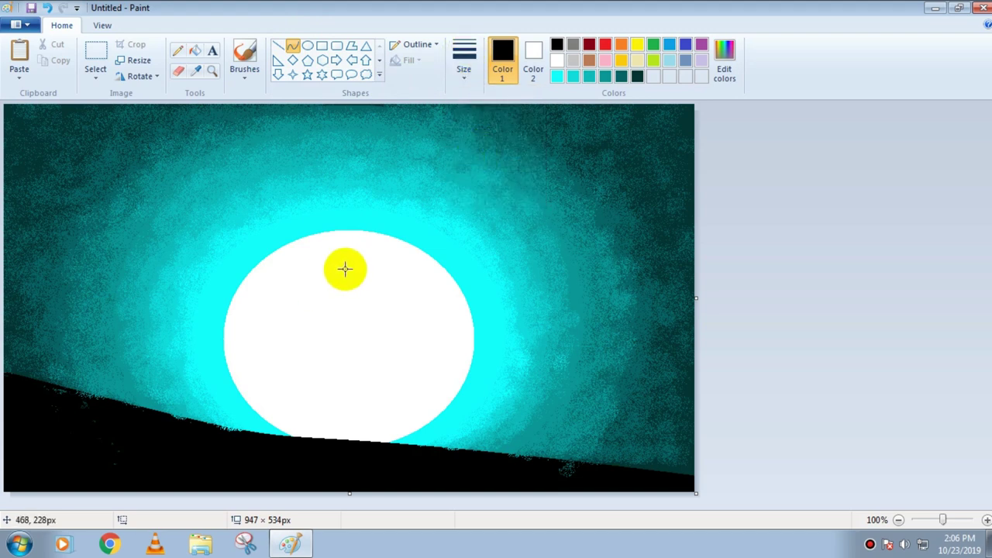
left_click_drag(375, 268, 414, 288)
left_click(437, 299)
left_click_drag(473, 264, 442, 285)
Step: Sketch the deer's outline below the antlers with the black Pencil, including head, back, belly and legs standing on the hill
left_click(177, 50)
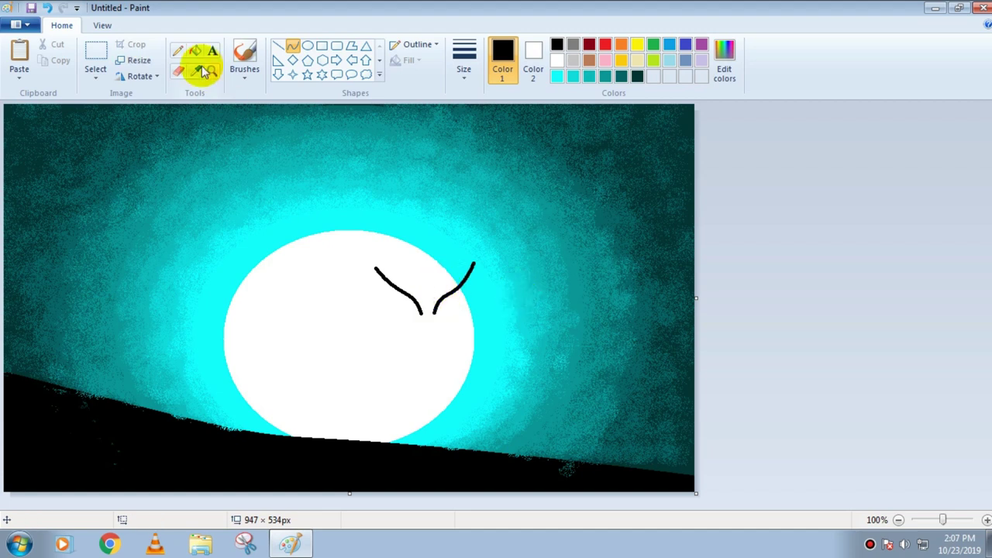
mouse_move(418, 312)
left_mouse_down()
mouse_move(449, 324)
mouse_move(446, 333)
mouse_move(438, 312)
mouse_move(442, 339)
mouse_move(419, 313)
mouse_move(400, 354)
mouse_move(289, 390)
left_mouse_up()
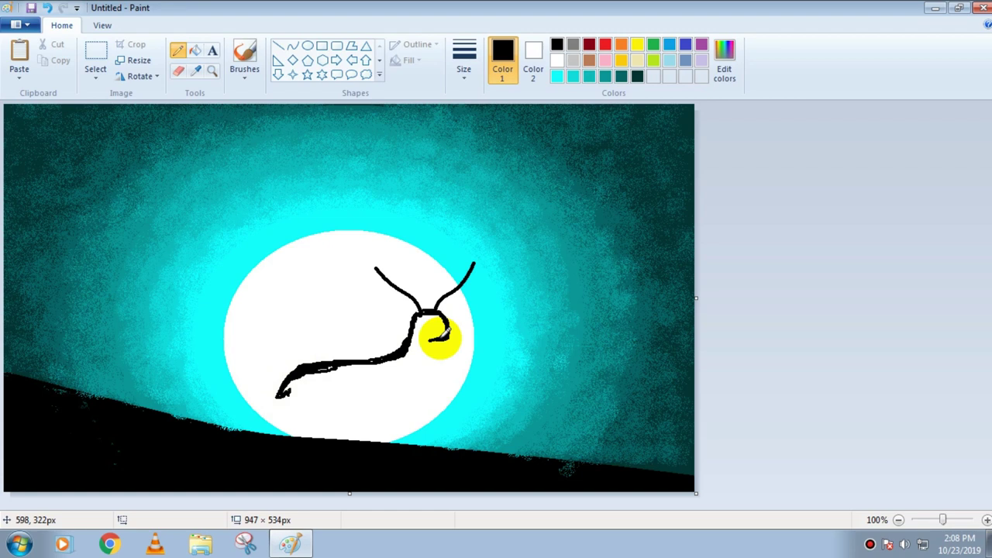
mouse_move(436, 354)
left_mouse_down()
mouse_move(398, 413)
mouse_move(429, 349)
mouse_move(417, 404)
mouse_move(319, 414)
mouse_move(333, 399)
mouse_move(307, 412)
mouse_move(283, 405)
left_mouse_up()
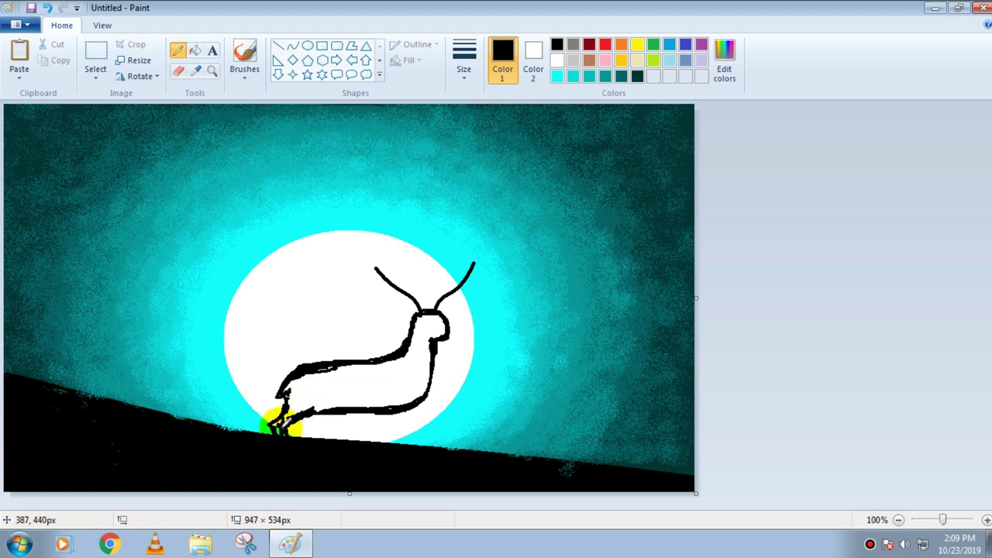
mouse_move(392, 407)
left_mouse_down()
mouse_move(397, 436)
mouse_move(388, 407)
mouse_move(396, 441)
mouse_move(408, 420)
left_mouse_up()
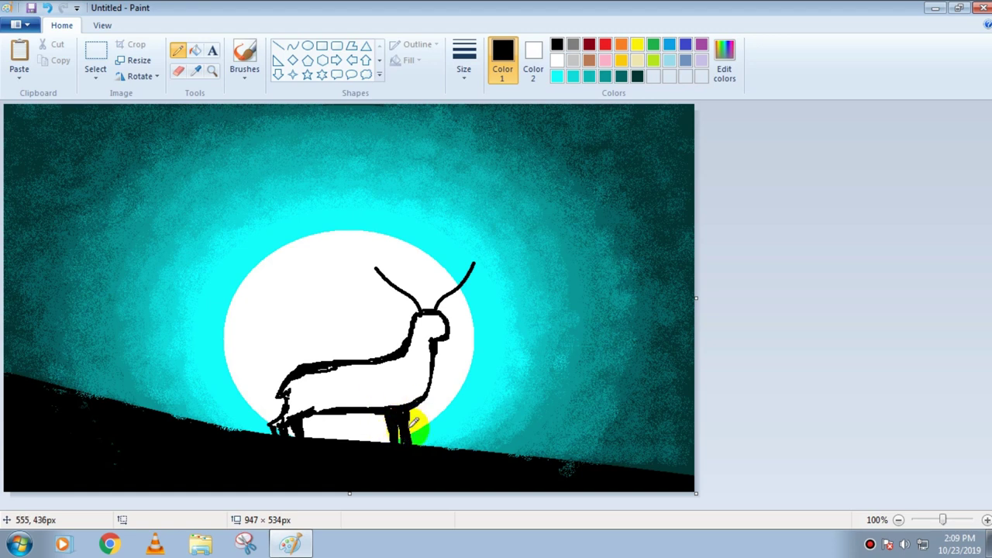
mouse_move(287, 418)
left_mouse_down()
mouse_move(333, 381)
mouse_move(287, 365)
left_mouse_up()
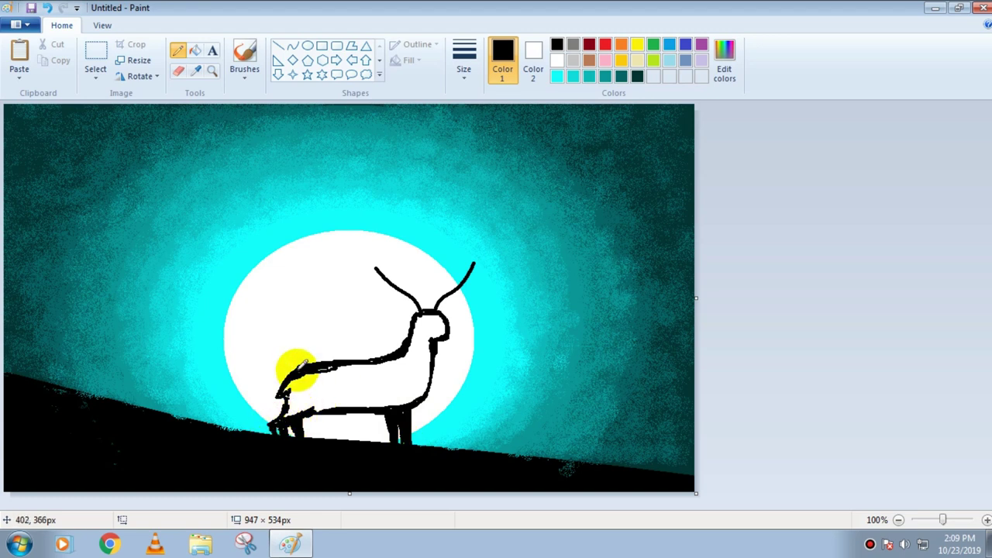
Step: Fill the deer's body with black and cover the remaining white gaps along its back, belly and legs
left_click(195, 50)
left_click(377, 380)
left_click(178, 49)
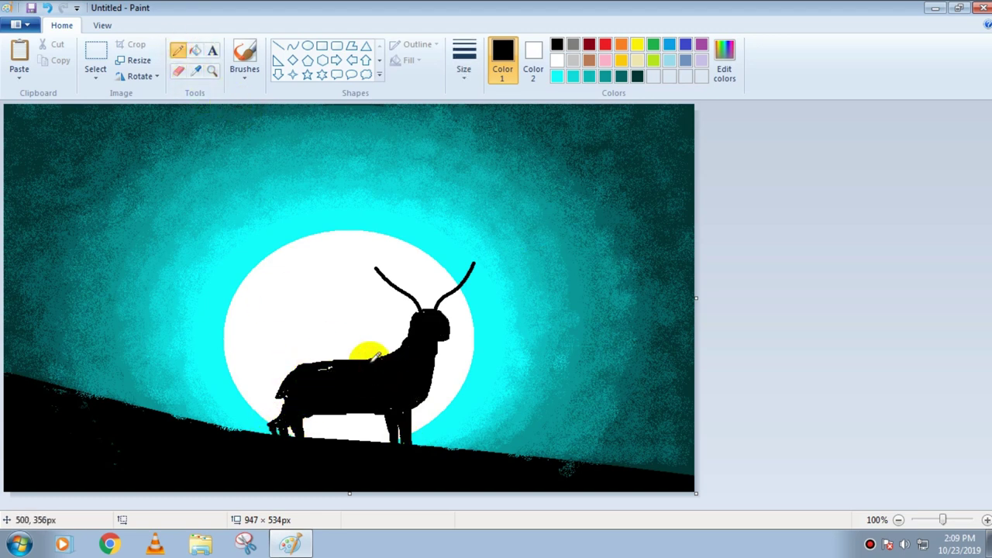
left_click_drag(381, 414, 333, 413)
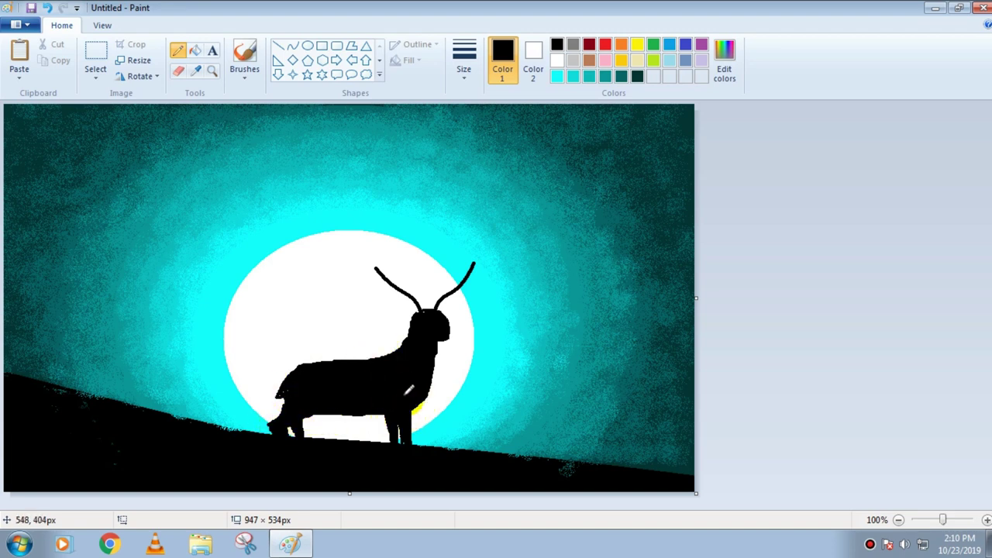
Step: Refine the deer's head with two black ears and add tines to the left antler
left_click_drag(419, 311, 443, 348)
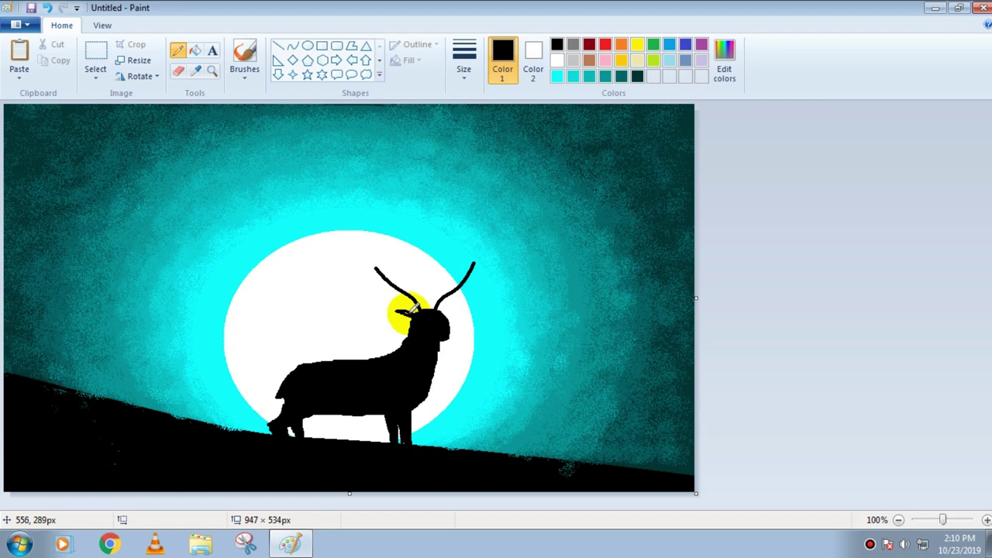
left_click_drag(391, 311, 405, 312)
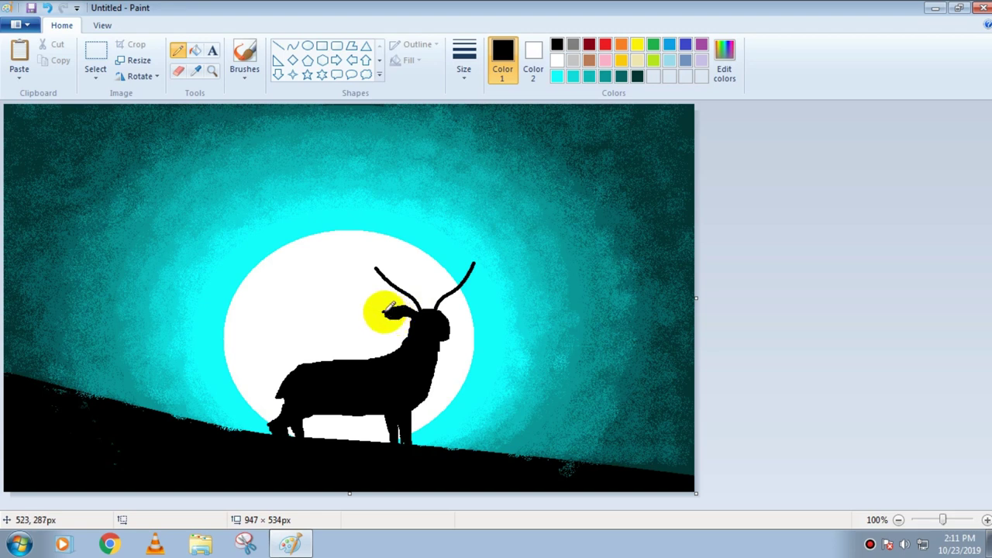
left_click_drag(386, 311, 450, 326)
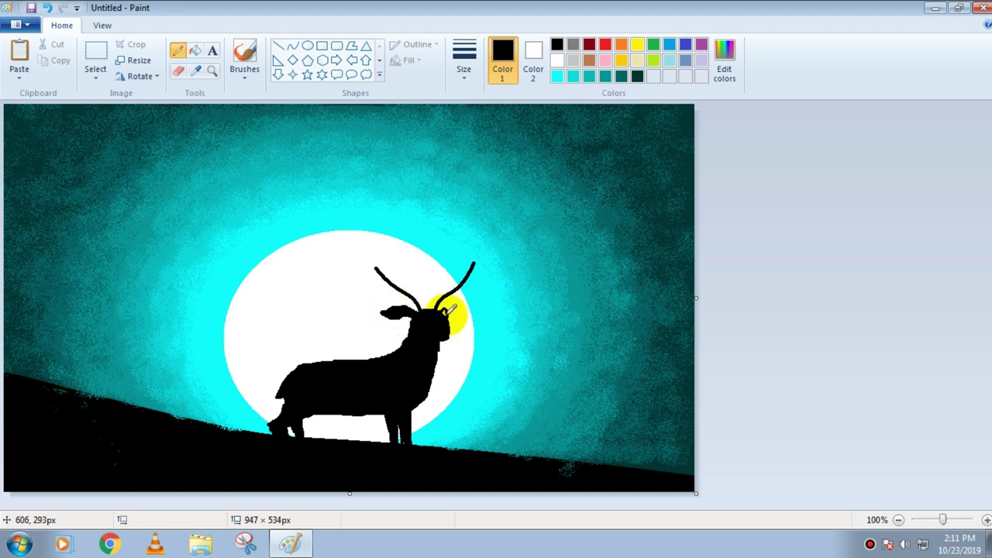
mouse_move(444, 320)
left_mouse_down()
mouse_move(380, 274)
mouse_move(373, 251)
mouse_move(384, 275)
mouse_move(426, 306)
mouse_move(402, 278)
mouse_move(418, 293)
mouse_move(364, 279)
mouse_move(445, 305)
mouse_move(375, 308)
mouse_move(440, 302)
left_mouse_up()
Step: Refine the deer's muzzle with the Eraser and black Pencil, and add tines to the right antler
left_click(178, 70)
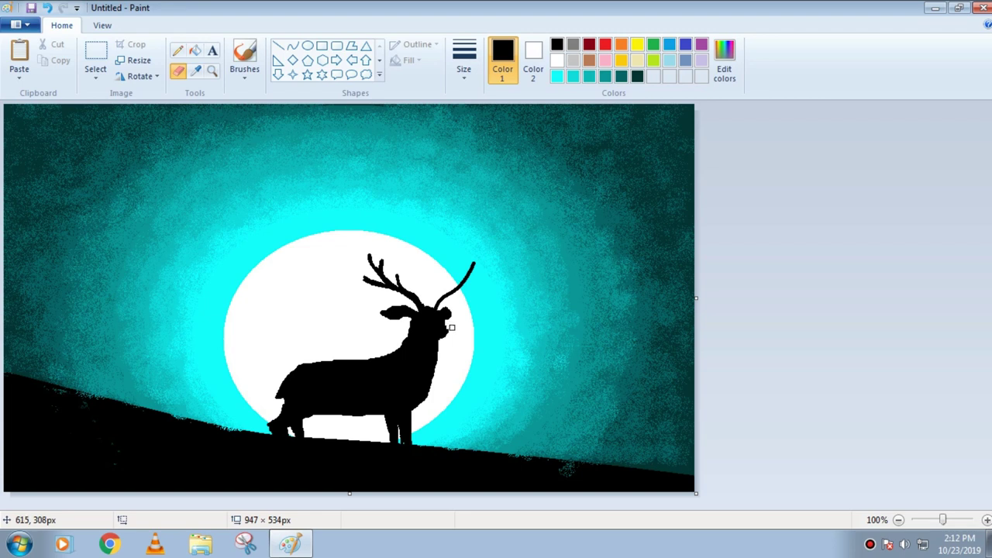
left_click(178, 50)
left_click(422, 339)
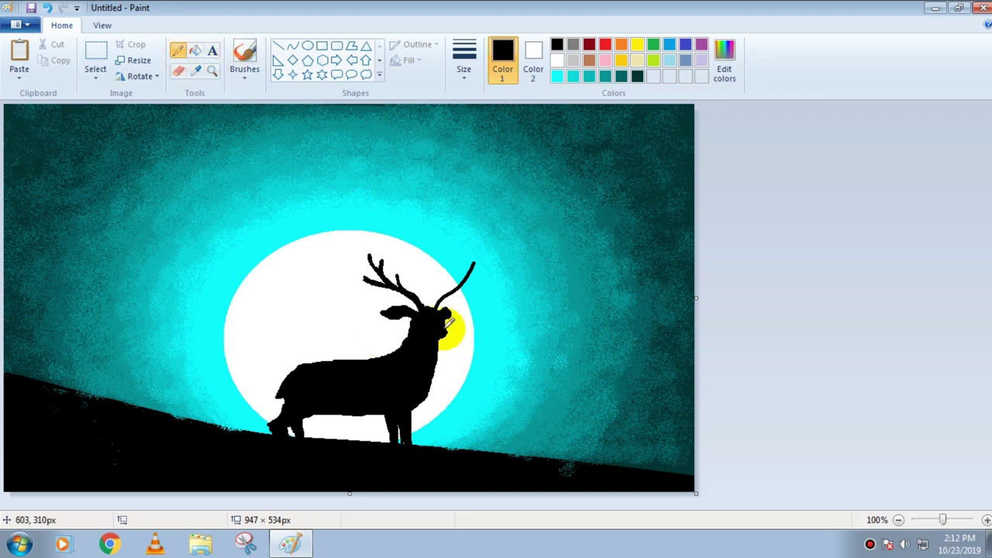
left_click_drag(448, 317, 410, 330)
mouse_move(444, 293)
left_mouse_down()
mouse_move(476, 251)
mouse_move(443, 290)
mouse_move(465, 281)
mouse_move(480, 262)
mouse_move(424, 299)
mouse_move(439, 296)
mouse_move(381, 274)
mouse_move(372, 252)
mouse_move(424, 298)
left_mouse_up()
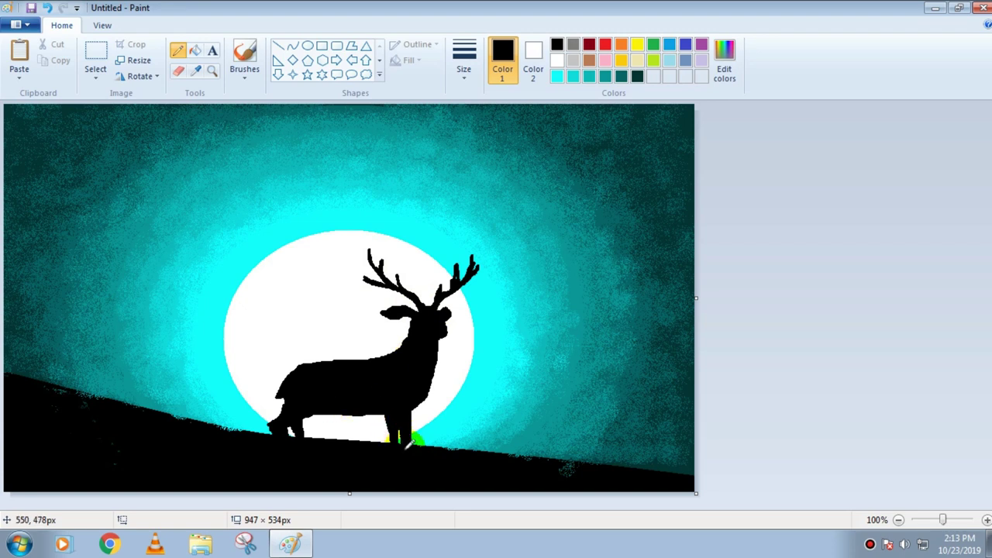
Step: Smooth the speckled edge of the right hillside with a black brush
left_click(241, 62)
left_click(464, 58)
left_click(470, 126)
left_click(577, 459)
left_click_drag(546, 463, 691, 474)
Step: Draw short black grass blades along the hillside to the right of the deer with the Pencil
left_click(178, 50)
left_click(457, 64)
left_click(481, 126)
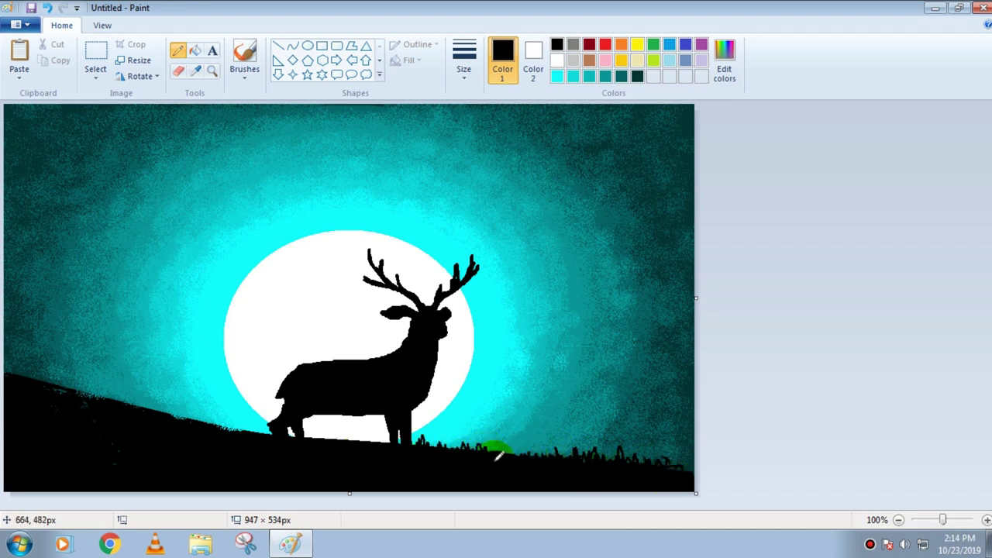
Step: Draw black pine tree silhouettes on the hillside: two at the right end and one on the left slope
left_click_drag(603, 428, 601, 405)
left_click_drag(653, 468, 639, 378)
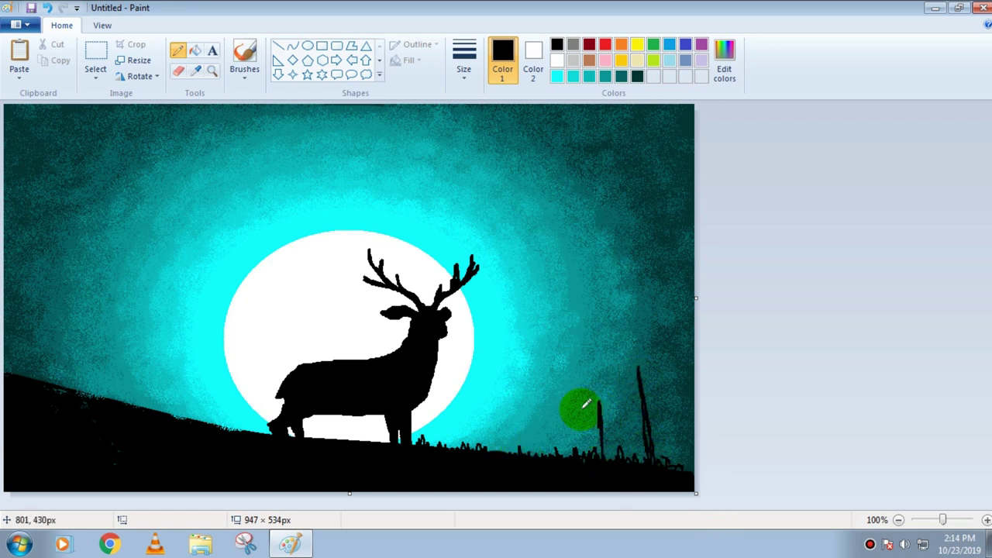
mouse_move(598, 415)
left_mouse_down()
mouse_move(605, 434)
mouse_move(602, 396)
left_mouse_up()
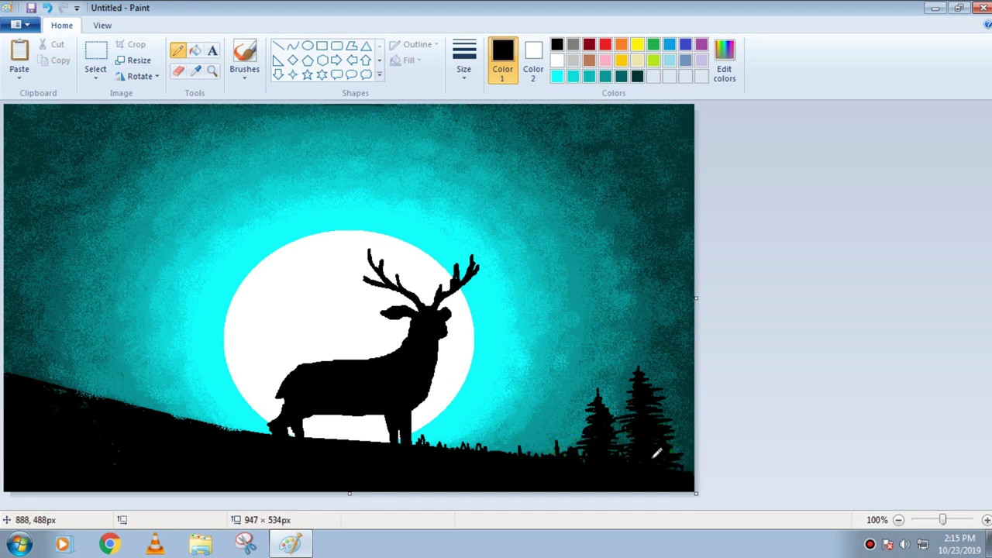
mouse_move(122, 403)
left_mouse_down()
mouse_move(118, 351)
mouse_move(113, 361)
mouse_move(127, 361)
mouse_move(112, 373)
mouse_move(122, 373)
mouse_move(93, 386)
mouse_move(134, 394)
left_mouse_up()
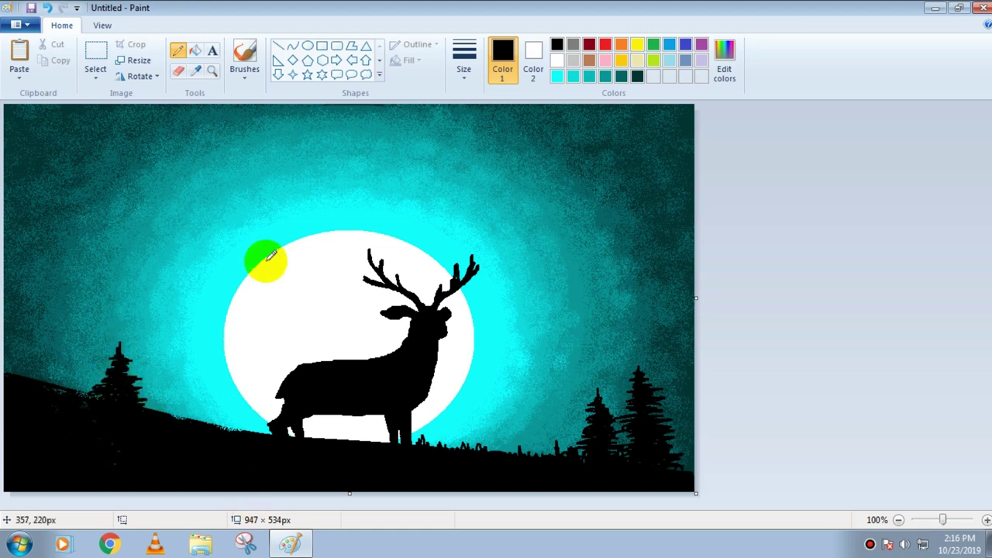
left_click_drag(67, 360, 88, 393)
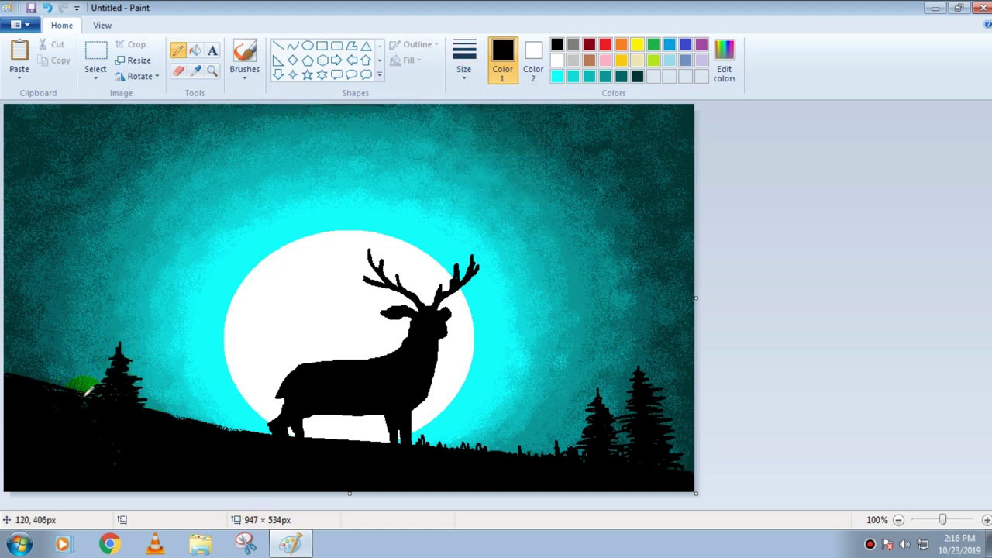
Step: Sketch two tall bare trees with branches at the left edge of the hill in black, one branch reaching toward the moon
mouse_move(34, 367)
left_mouse_down()
mouse_move(39, 270)
mouse_move(107, 189)
mouse_move(183, 165)
left_mouse_up()
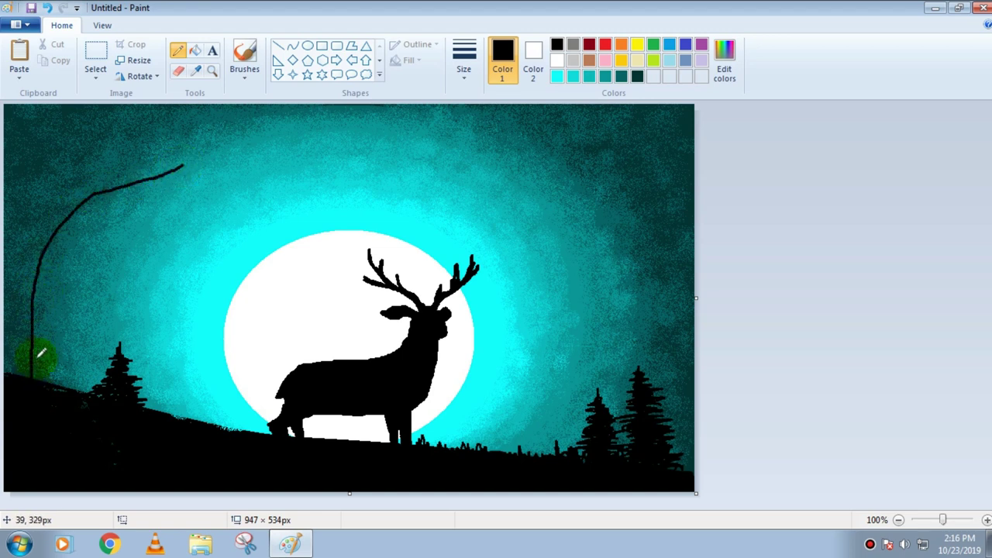
left_click_drag(30, 286, 30, 343)
left_click_drag(23, 260, 31, 139)
mouse_move(77, 199)
left_mouse_down()
mouse_move(39, 280)
mouse_move(48, 380)
left_mouse_up()
mouse_move(107, 189)
left_mouse_down()
mouse_move(164, 189)
mouse_move(129, 176)
mouse_move(93, 196)
mouse_move(117, 167)
mouse_move(28, 236)
mouse_move(41, 163)
mouse_move(35, 235)
mouse_move(62, 164)
mouse_move(23, 223)
mouse_move(28, 163)
mouse_move(60, 295)
mouse_move(59, 242)
mouse_move(54, 389)
mouse_move(58, 256)
mouse_move(64, 386)
mouse_move(57, 310)
mouse_move(93, 238)
mouse_move(54, 298)
mouse_move(59, 313)
mouse_move(53, 233)
mouse_move(57, 275)
mouse_move(67, 169)
mouse_move(54, 299)
mouse_move(112, 229)
mouse_move(77, 261)
mouse_move(121, 244)
mouse_move(64, 298)
mouse_move(59, 291)
mouse_move(65, 385)
mouse_move(55, 380)
mouse_move(58, 223)
mouse_move(54, 325)
mouse_move(58, 273)
mouse_move(80, 258)
mouse_move(64, 302)
mouse_move(76, 264)
left_mouse_up()
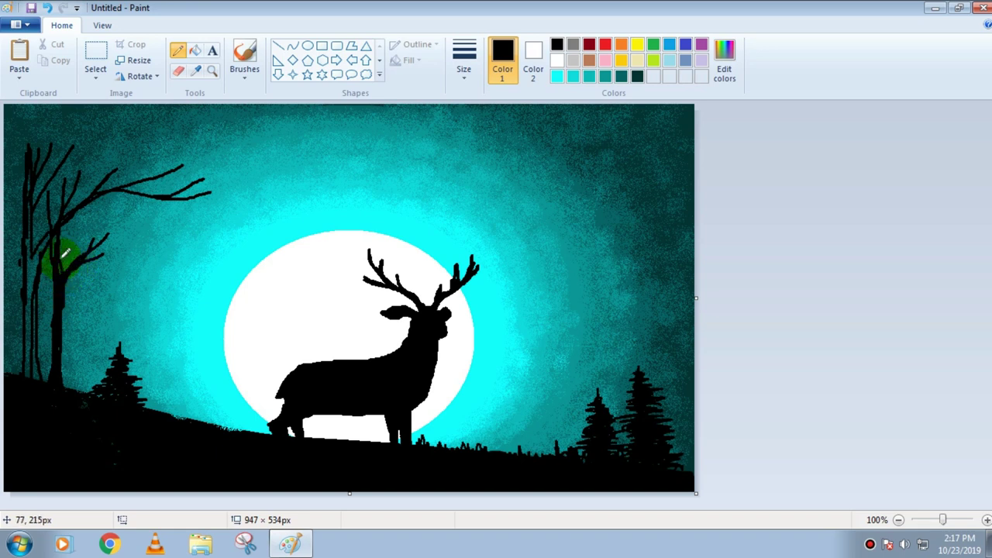
Step: Thicken the left bare tree's trunk with a black brush and add finer branches up to the top of the picture
left_click(240, 48)
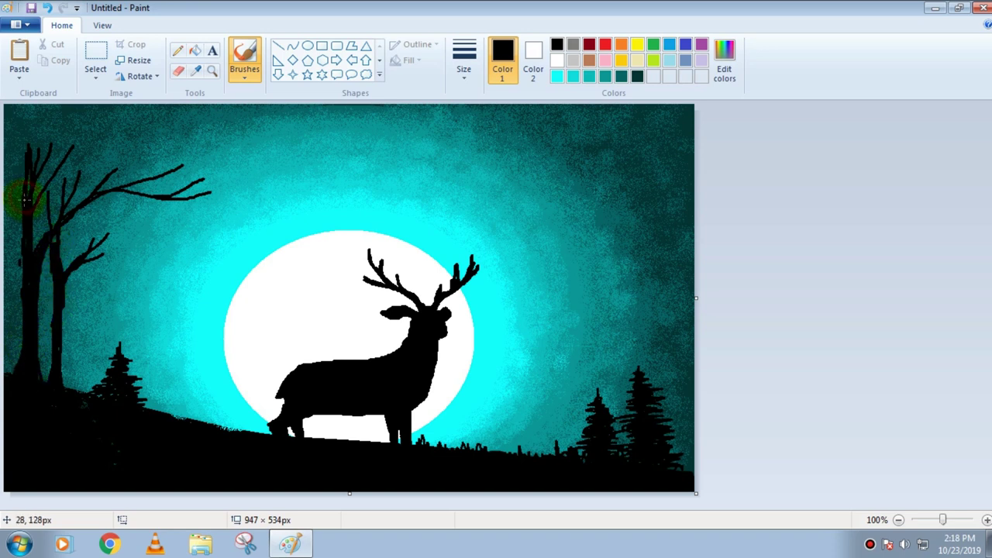
left_click(470, 65)
left_click(489, 119)
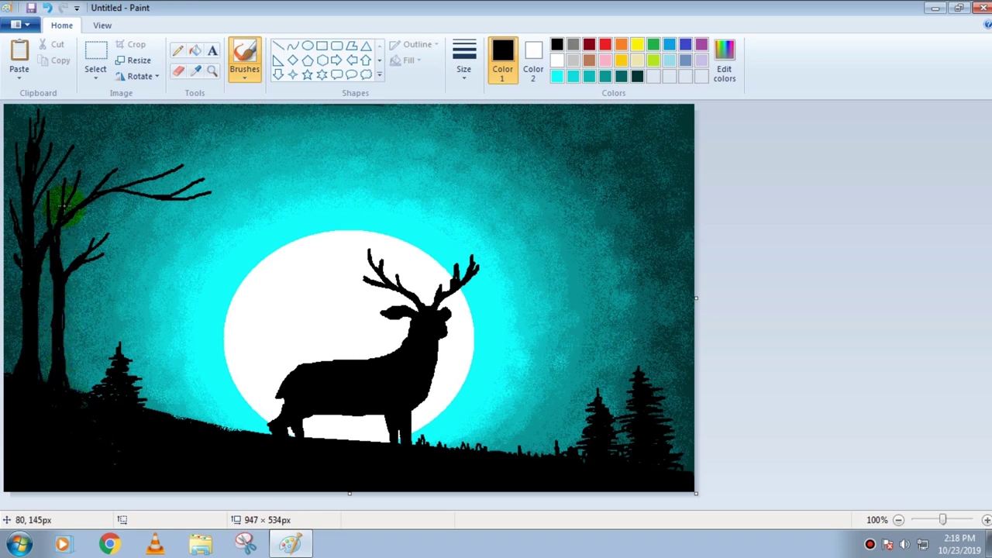
Step: Paint thin black grass blades along the left slope, beneath the deer and around the pines on the right
mouse_move(71, 398)
left_mouse_down()
mouse_move(80, 384)
mouse_move(85, 403)
left_mouse_up()
mouse_move(146, 392)
left_mouse_down()
mouse_move(151, 425)
mouse_move(157, 410)
mouse_move(169, 429)
mouse_move(221, 411)
left_mouse_up()
left_click_drag(234, 430, 237, 421)
left_click_drag(142, 414, 148, 381)
mouse_move(177, 423)
left_mouse_down()
mouse_move(179, 403)
mouse_move(194, 407)
left_mouse_up()
left_click_drag(74, 387, 75, 380)
left_click_drag(324, 441, 356, 435)
mouse_move(510, 454)
left_mouse_down()
mouse_move(509, 435)
mouse_move(549, 457)
left_mouse_up()
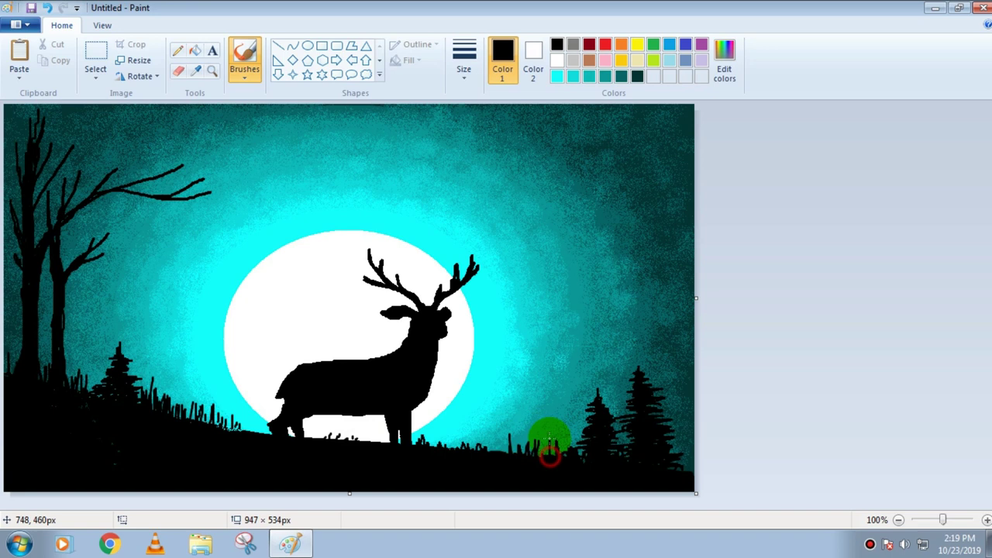
left_click_drag(694, 434, 680, 470)
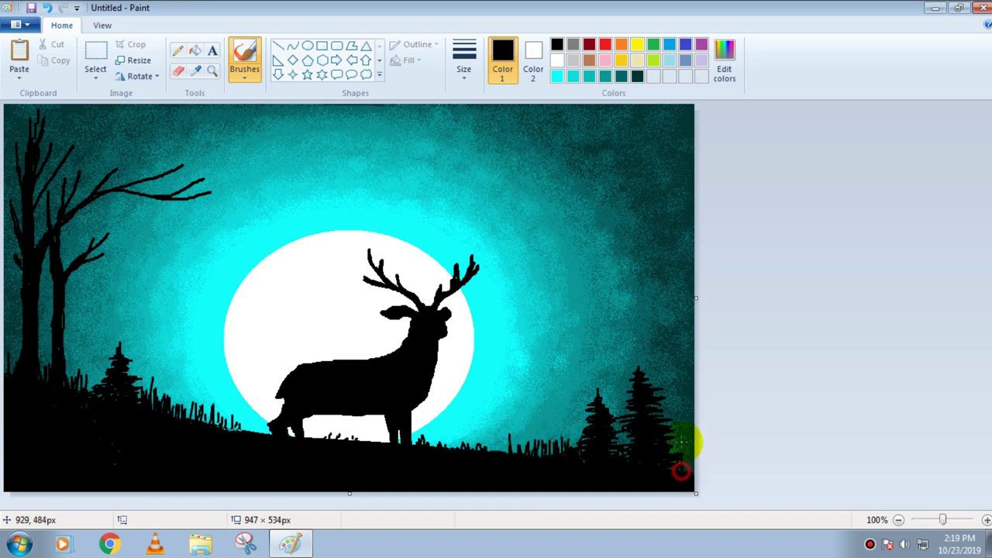
Step: Paint white highlights along the right sides of the two bare tree trunks and the main branch
left_click(556, 60)
left_click(462, 56)
left_click(480, 129)
left_click_drag(40, 275, 40, 376)
left_click_drag(72, 283, 65, 377)
mouse_move(61, 268)
left_mouse_down()
mouse_move(56, 240)
mouse_move(30, 240)
mouse_move(29, 196)
mouse_move(41, 256)
mouse_move(110, 189)
left_mouse_up()
Step: Add fine white highlights to the thin branches of the bare trees using a thinner brush
left_click(463, 62)
left_click(469, 106)
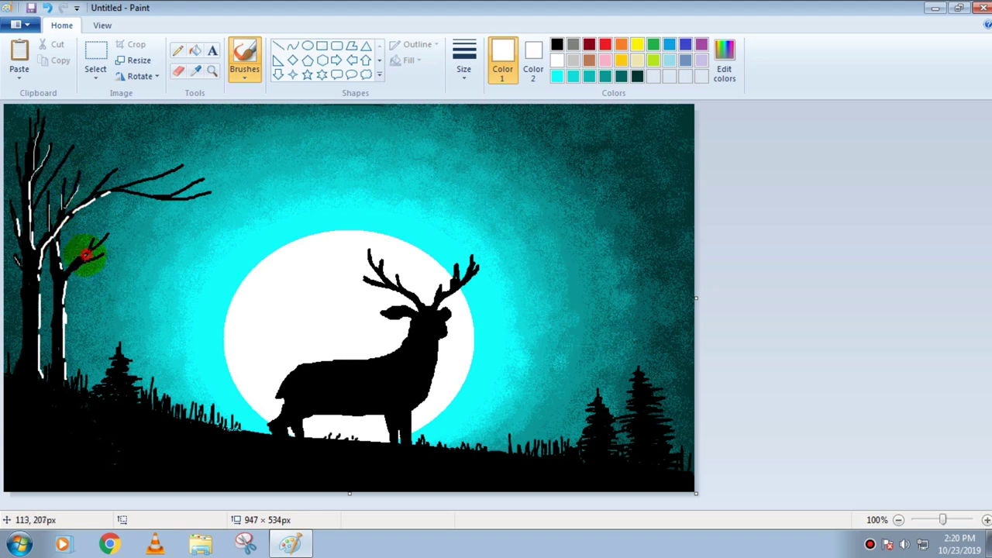
mouse_move(118, 187)
left_mouse_down()
mouse_move(161, 174)
mouse_move(120, 193)
mouse_move(198, 195)
left_mouse_up()
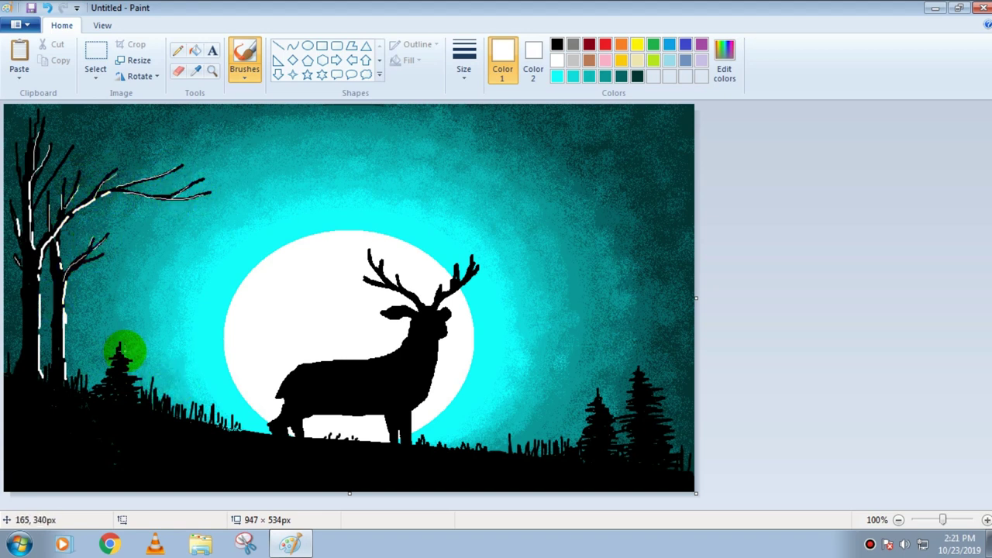
Step: Add thin white highlight strokes to the foliage of the two pines on the right
left_click_drag(595, 411, 582, 447)
left_click_drag(591, 451, 582, 454)
left_click_drag(638, 379, 634, 395)
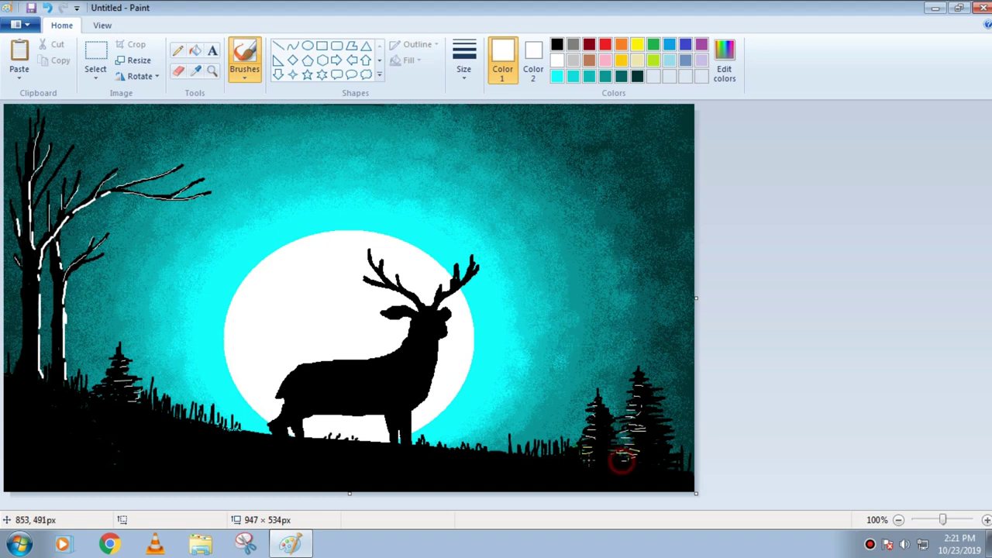
Step: Add thin white highlights to the grass blades on the right and left slopes
left_click_drag(501, 440, 502, 448)
mouse_move(85, 380)
left_mouse_down()
mouse_move(82, 390)
mouse_move(27, 394)
left_mouse_up()
left_click_drag(13, 379, 14, 394)
left_click_drag(78, 395, 77, 407)
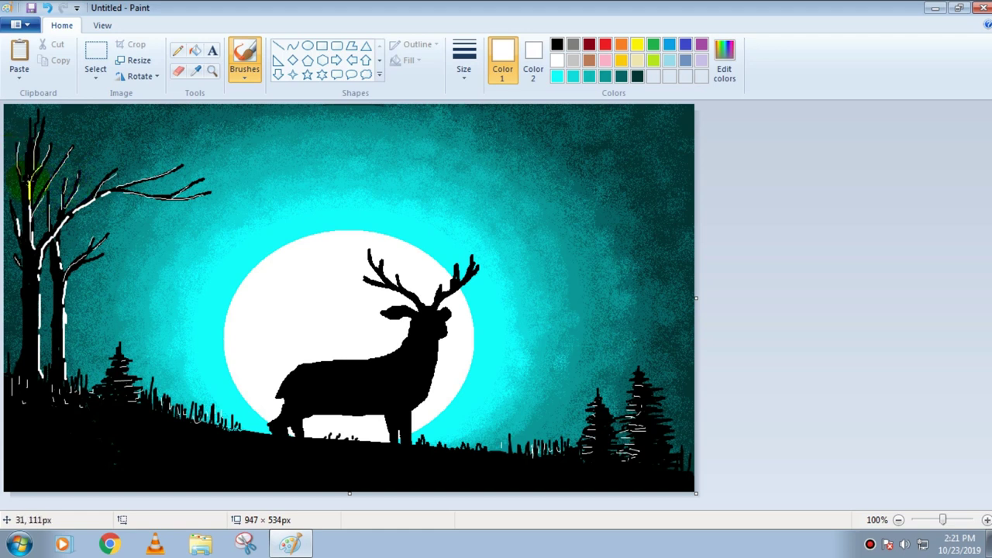
Step: Dot large white stars across the left and right sides of the sky with a thicker brush
left_click(471, 63)
left_click(488, 188)
left_click(126, 120)
left_click(144, 138)
left_click(162, 124)
left_click(159, 234)
left_click(132, 241)
left_click(153, 266)
left_click(128, 275)
left_click(114, 294)
left_click(634, 301)
left_click(608, 335)
left_click(670, 338)
left_click(645, 177)
Step: Dot smaller white stars around the bare trees and above the left pine with a thinner brush
left_click(471, 62)
left_click(491, 153)
left_click(208, 112)
left_click(194, 123)
left_click(178, 140)
left_click(199, 141)
left_click(215, 129)
left_click(84, 232)
left_click(94, 225)
left_click(87, 321)
left_click(122, 328)
left_click(153, 336)
left_click(152, 307)
left_click(176, 343)
left_click(90, 346)
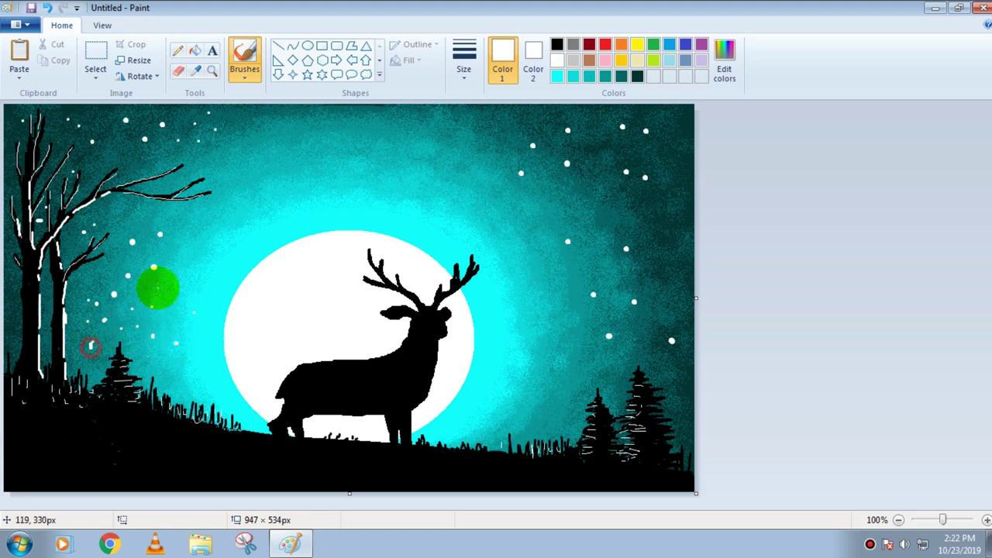
Step: Scatter small white stars across the upper sky and down the right side to just above the pines
left_click(196, 232)
left_click(230, 214)
left_click(250, 119)
left_click(302, 139)
left_click(283, 152)
left_click(339, 167)
left_click(360, 140)
left_click(412, 154)
left_click(376, 150)
left_click(457, 139)
left_click(493, 137)
left_click(505, 126)
left_click(564, 119)
left_click(593, 138)
left_click(663, 151)
left_click(649, 115)
left_click(667, 111)
left_click(672, 250)
left_click(624, 219)
left_click(608, 249)
left_click(579, 252)
left_click(544, 231)
left_click(610, 183)
left_click(615, 328)
left_click(582, 294)
left_click(591, 303)
left_click(602, 311)
left_click(634, 307)
left_click(645, 301)
left_click(655, 299)
left_click(640, 359)
left_click(680, 376)
left_click(571, 347)
left_click(559, 304)
left_click(533, 318)
left_click(545, 330)
left_click(529, 385)
left_click(557, 388)
left_click(519, 411)
left_click(556, 422)
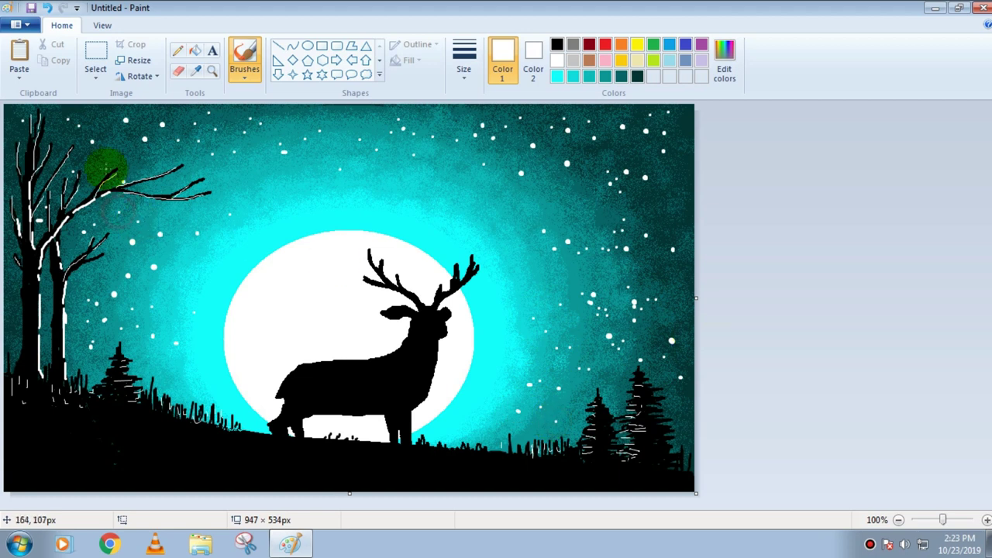
Step: Draw a thick white rectangular outline around the whole painting and fit its four sides to the canvas edges as a frame
left_click(321, 45)
left_click(465, 77)
left_click(462, 88)
left_click(417, 44)
left_click(409, 76)
left_click_drag(8, 107, 693, 490)
left_click_drag(695, 299, 693, 303)
left_click_drag(348, 105, 348, 106)
left_click_drag(5, 278, 8, 282)
left_click_drag(349, 489, 348, 491)
left_click(763, 321)
Step: Sign the painting's lower-right corner with the artist's name in white bold italic Edwardian Script ITC, size 26, on a transparent background
left_click(210, 51)
left_click(629, 485)
type("Bipa")
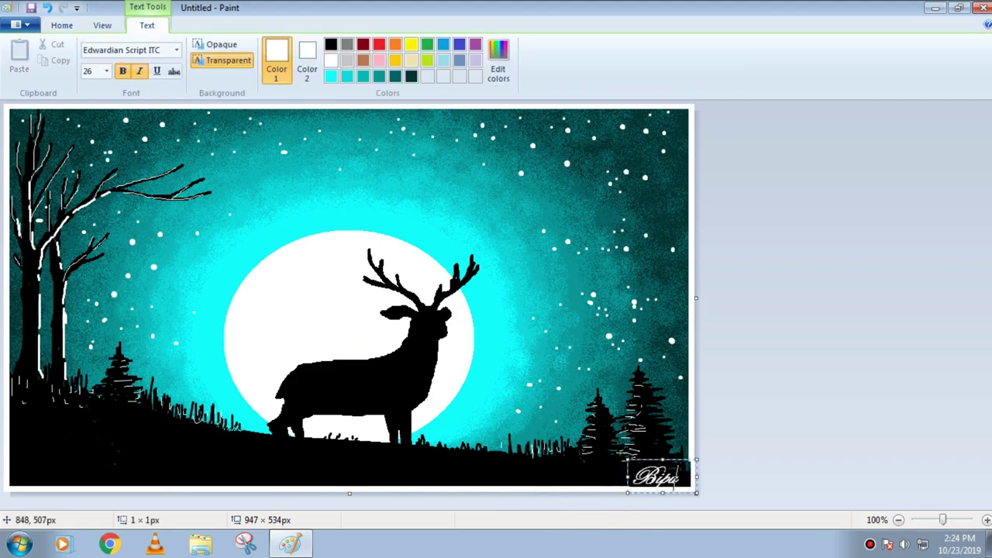
left_click(562, 307)
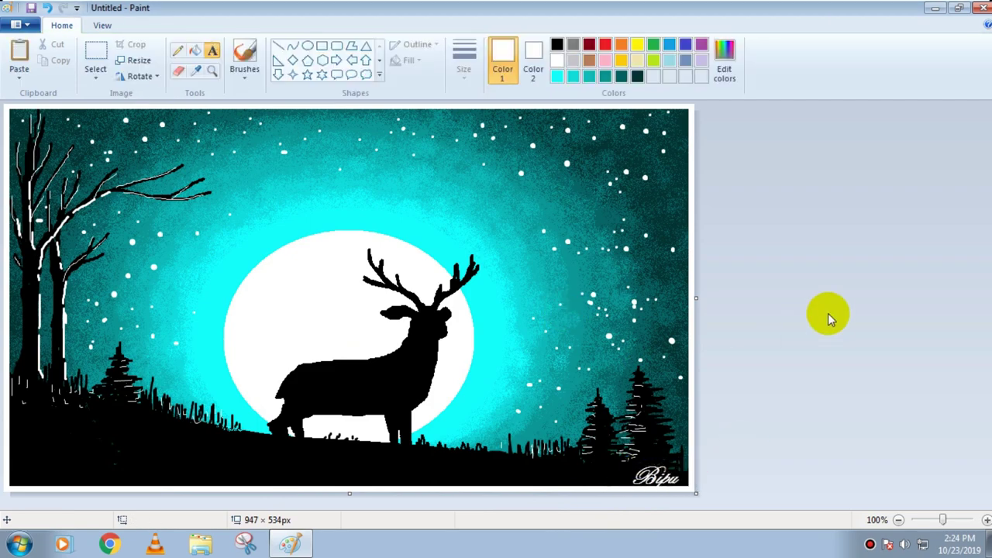